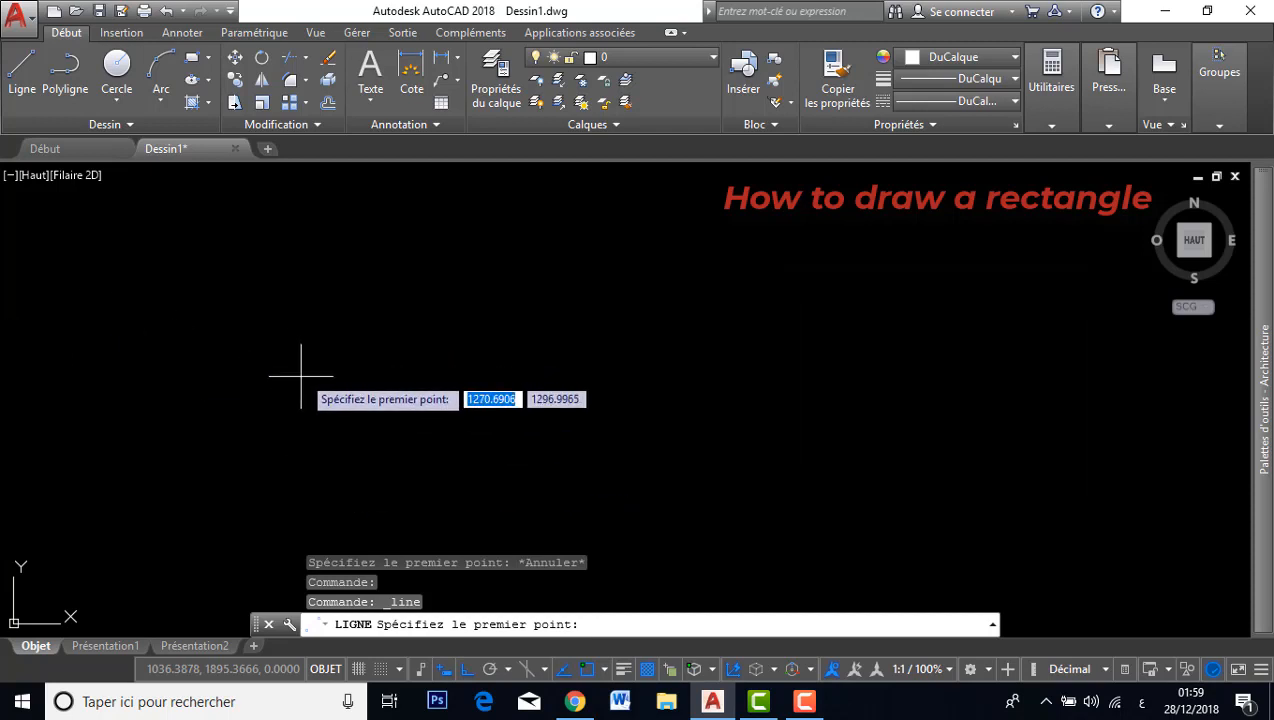
With the Line command, pick a start point and draw a 600 horizontal segment, then a 400 vertical segment.
{"action": "left_click", "coordinate": [290, 408]}
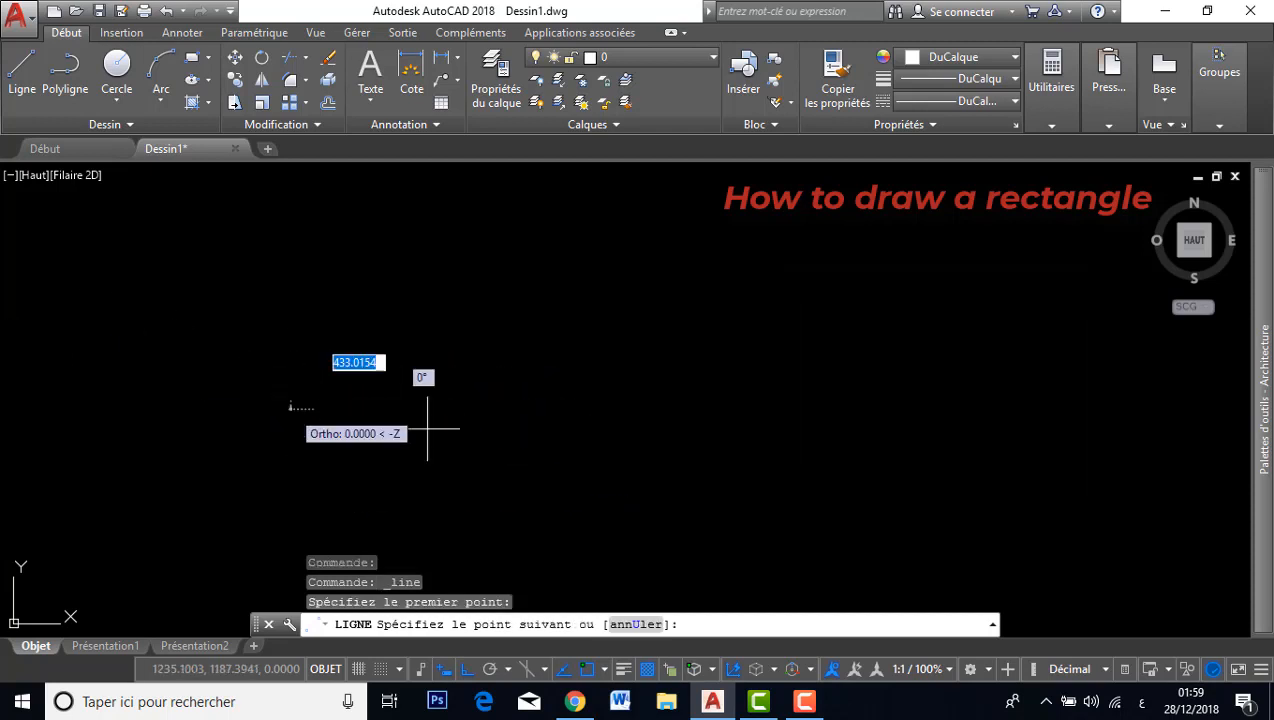
{"action": "type", "text": "600"}
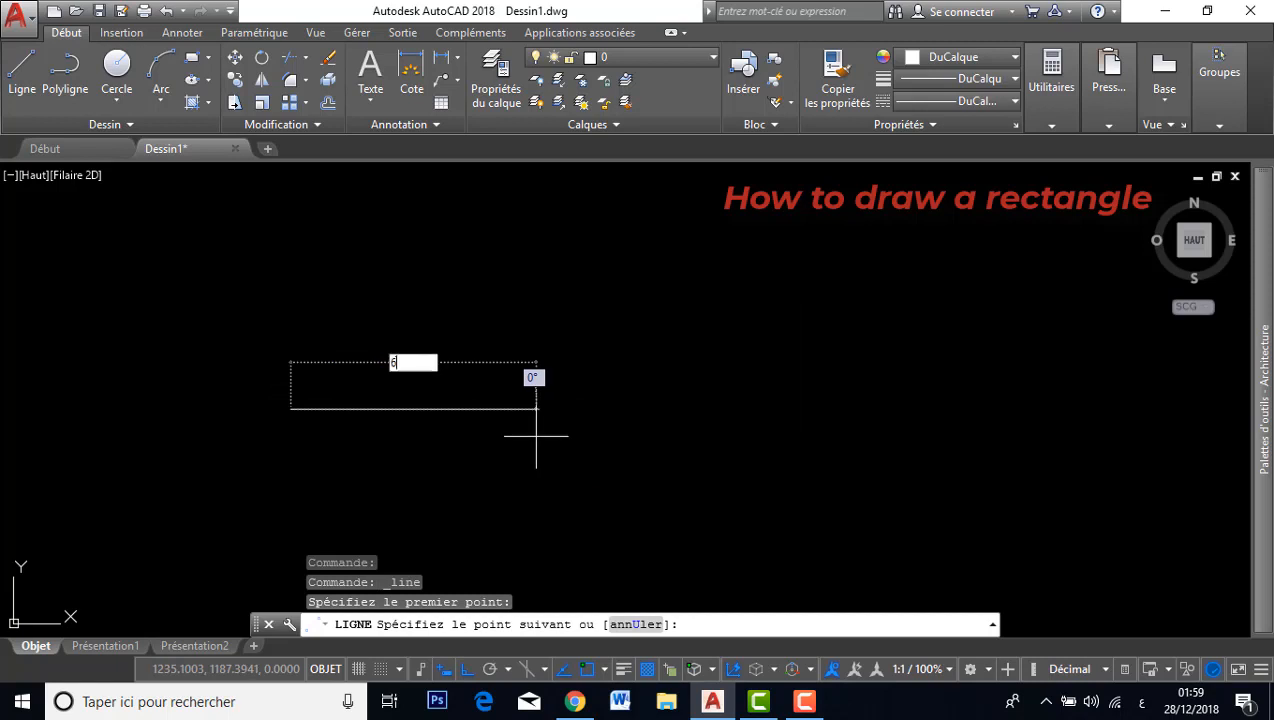
{"action": "key", "text": "Return"}
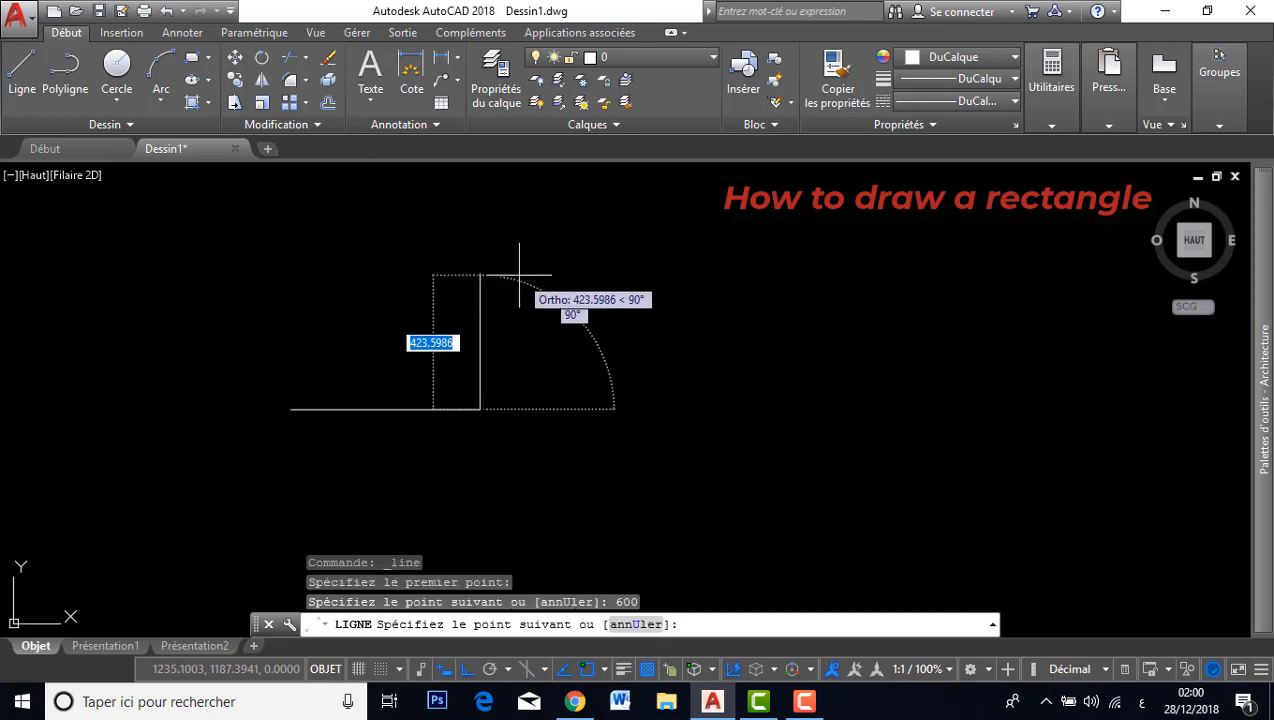
{"action": "type", "text": "300"}
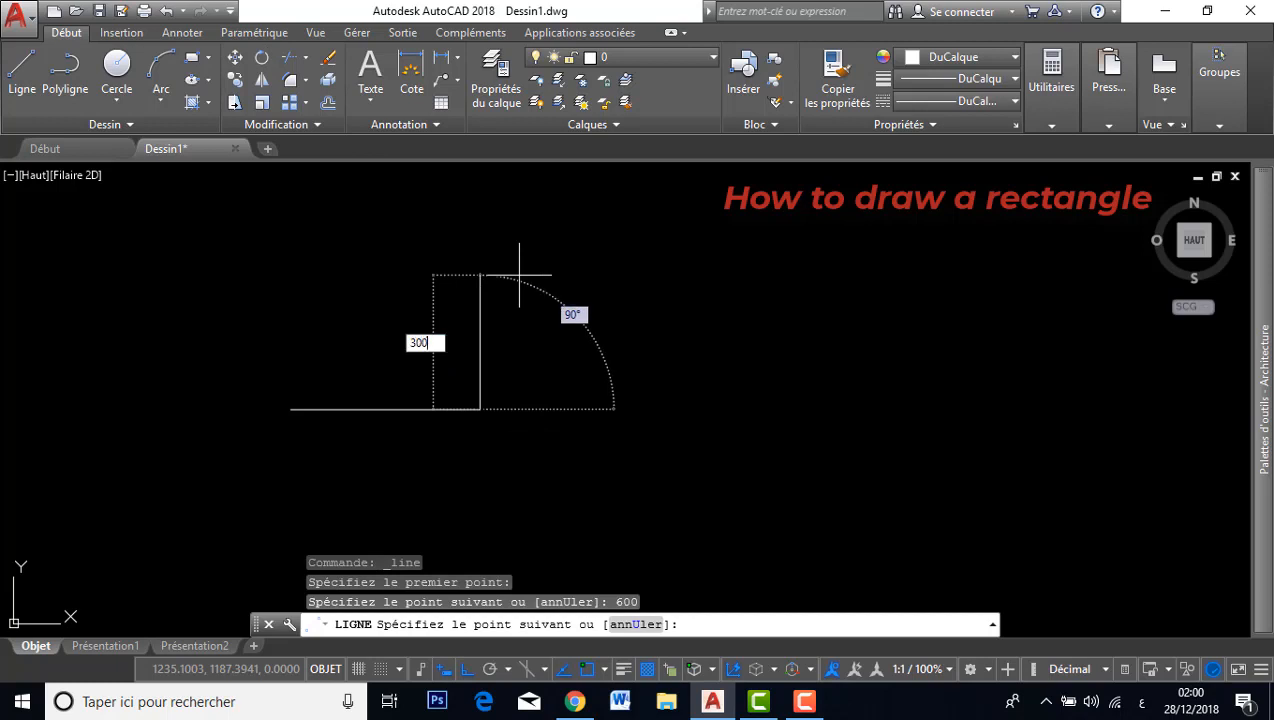
{"action": "type", "text": "3"}
{"action": "key", "text": "Return"}
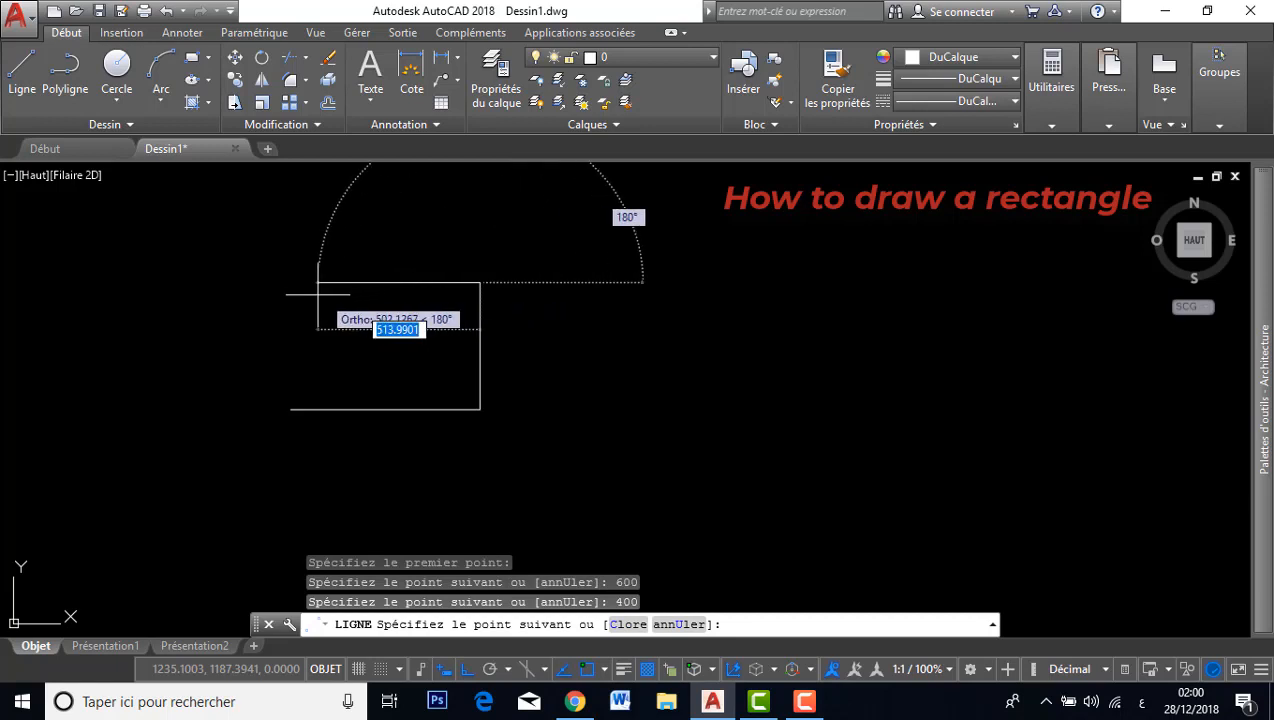
Draw a 600 segment back across the top and close the outline at the starting point, ending the Line command.
{"action": "type", "text": "600"}
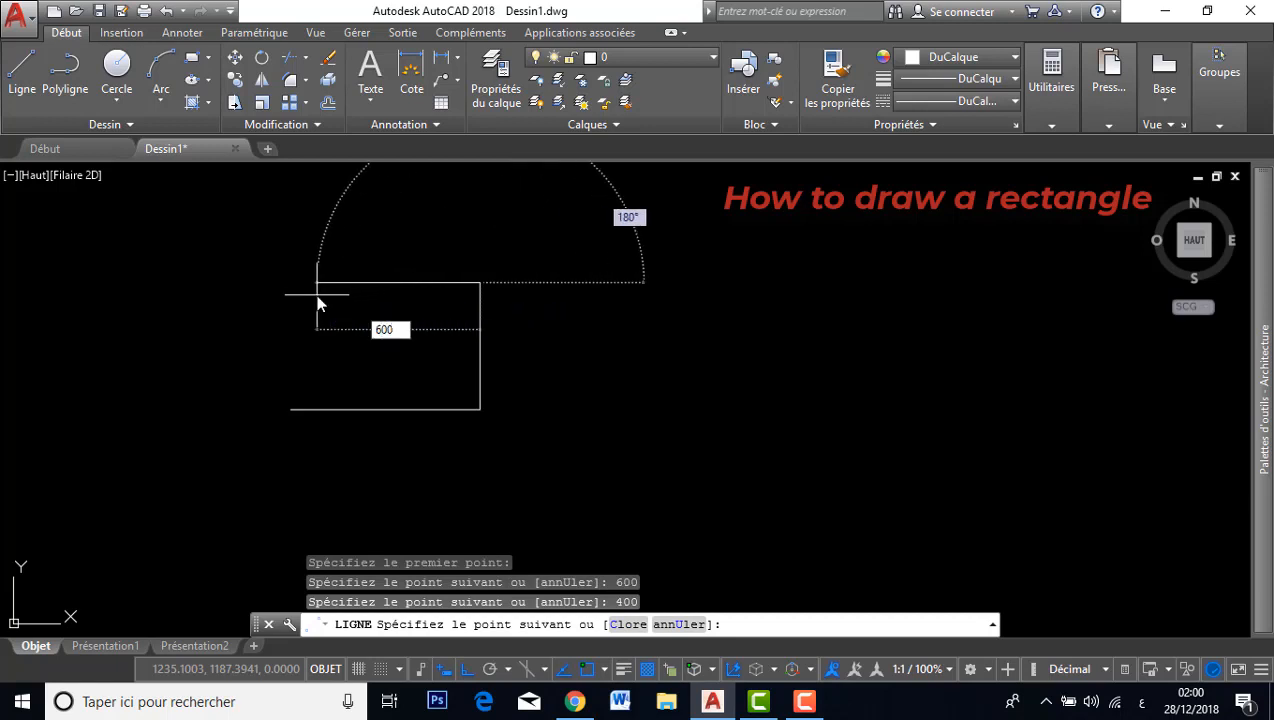
{"action": "key", "text": "Return"}
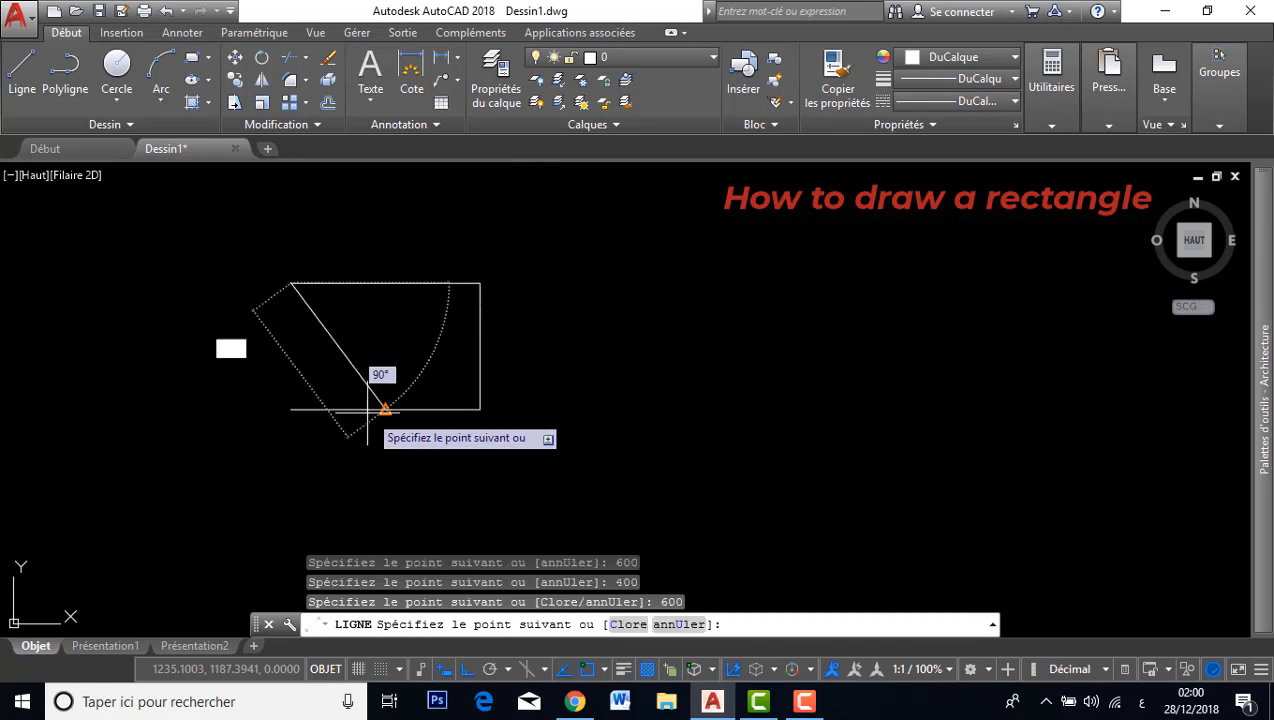
{"action": "left_click", "coordinate": [291, 408]}
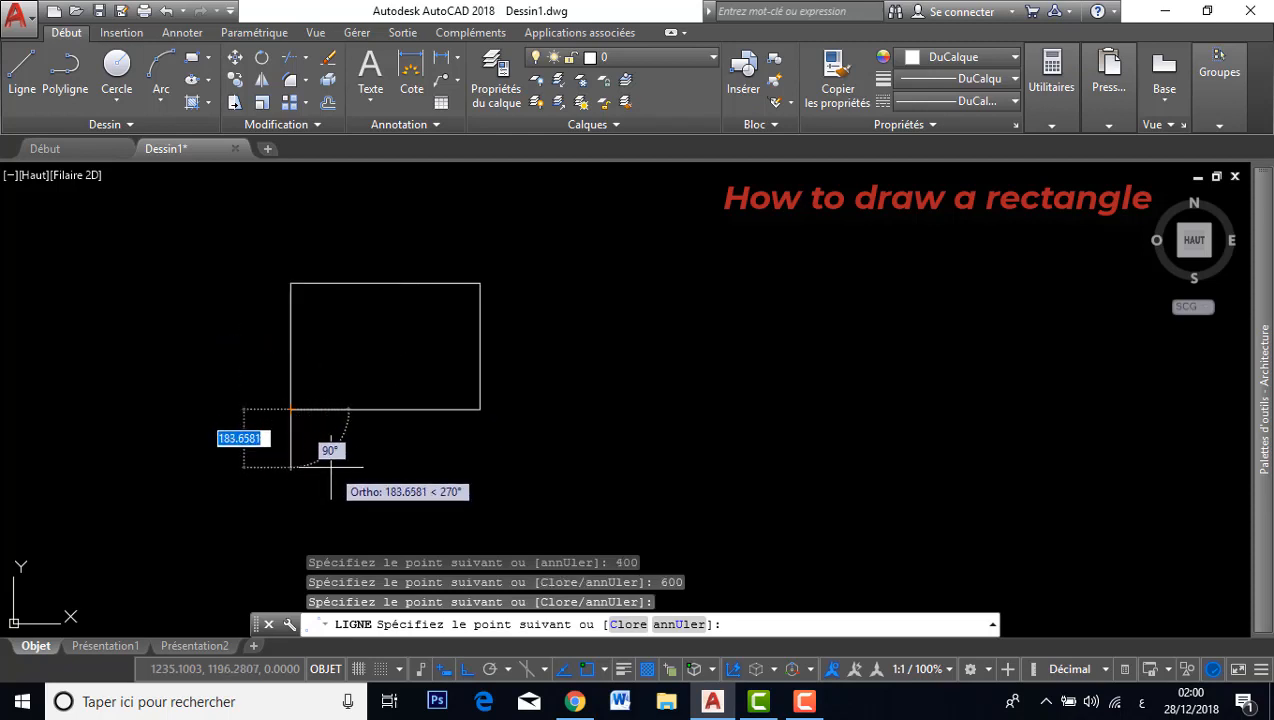
{"action": "key", "text": "Escape"}
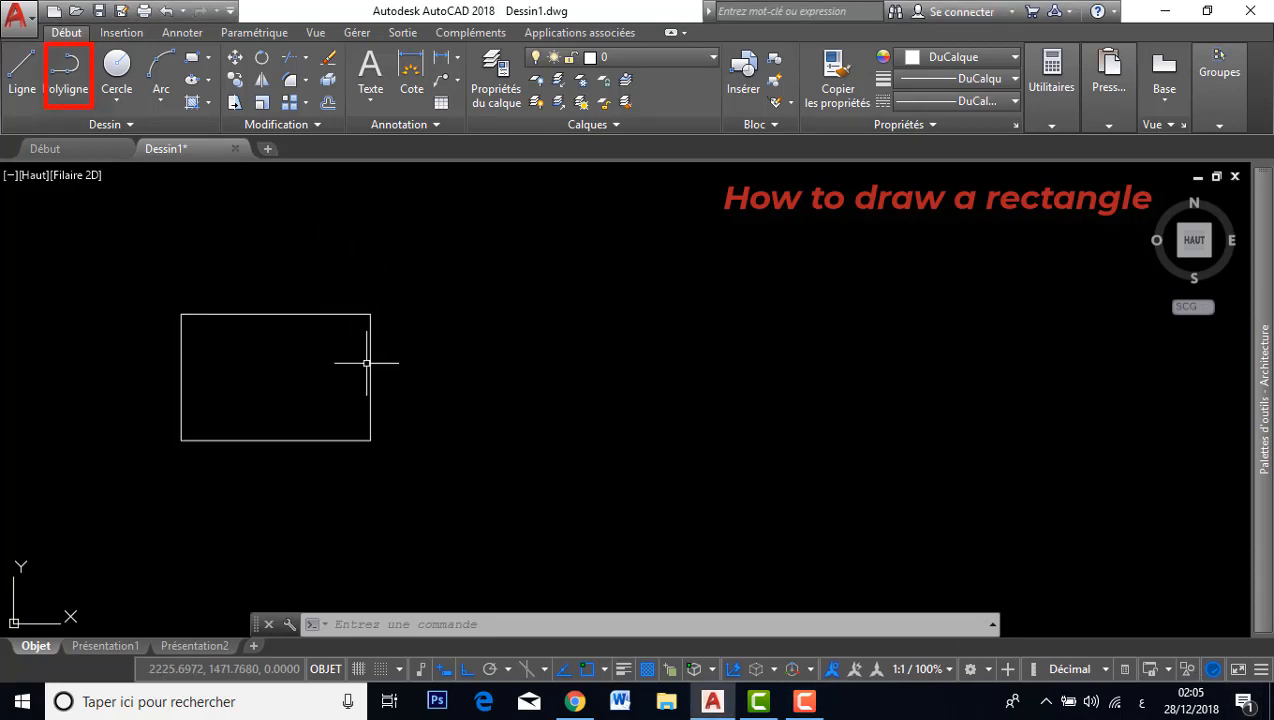
Draw a second 600 by 400 rectangle with the Polyline tool, finishing back at its starting point.
{"action": "left_click", "coordinate": [70, 68]}
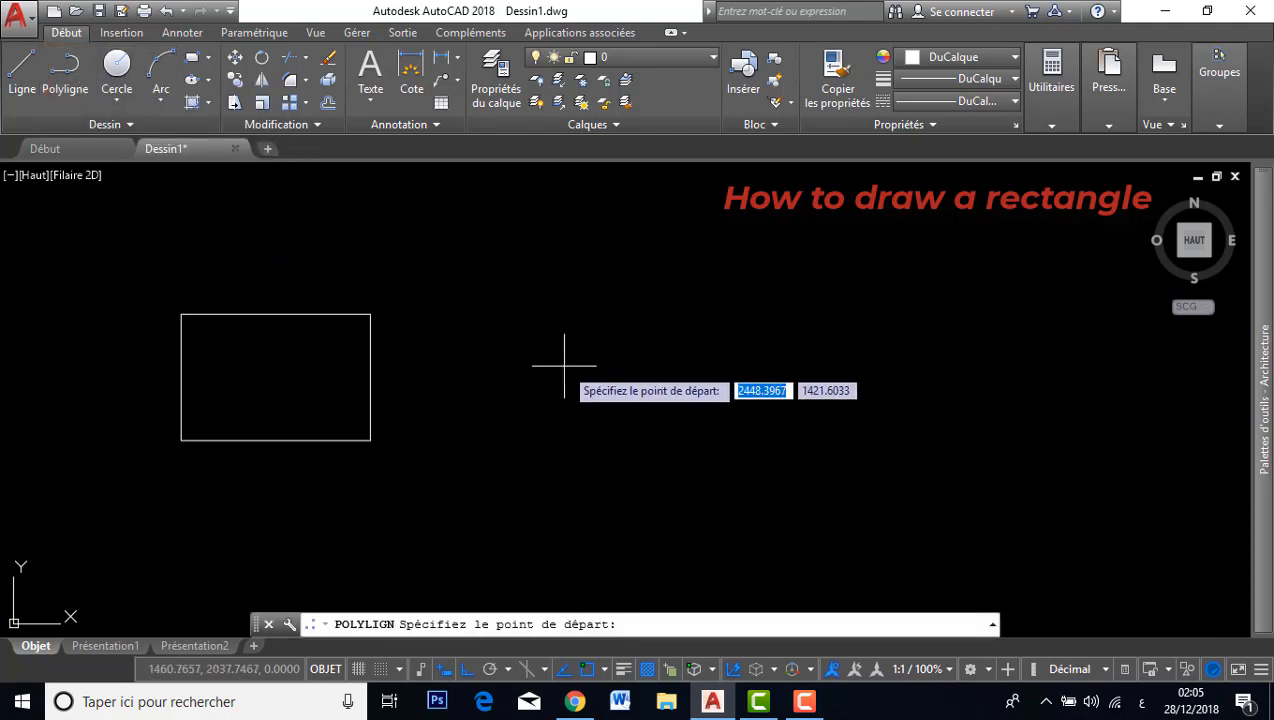
{"action": "left_click", "coordinate": [507, 432]}
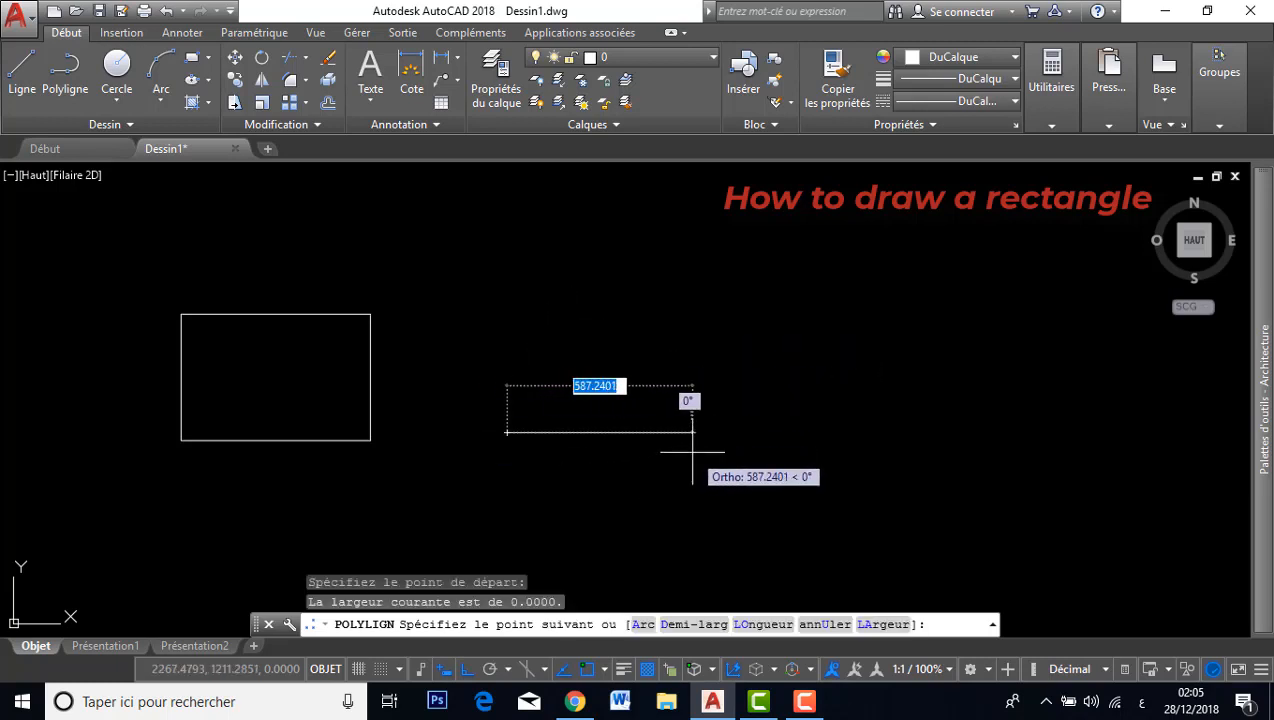
{"action": "type", "text": "600"}
{"action": "key", "text": "Return"}
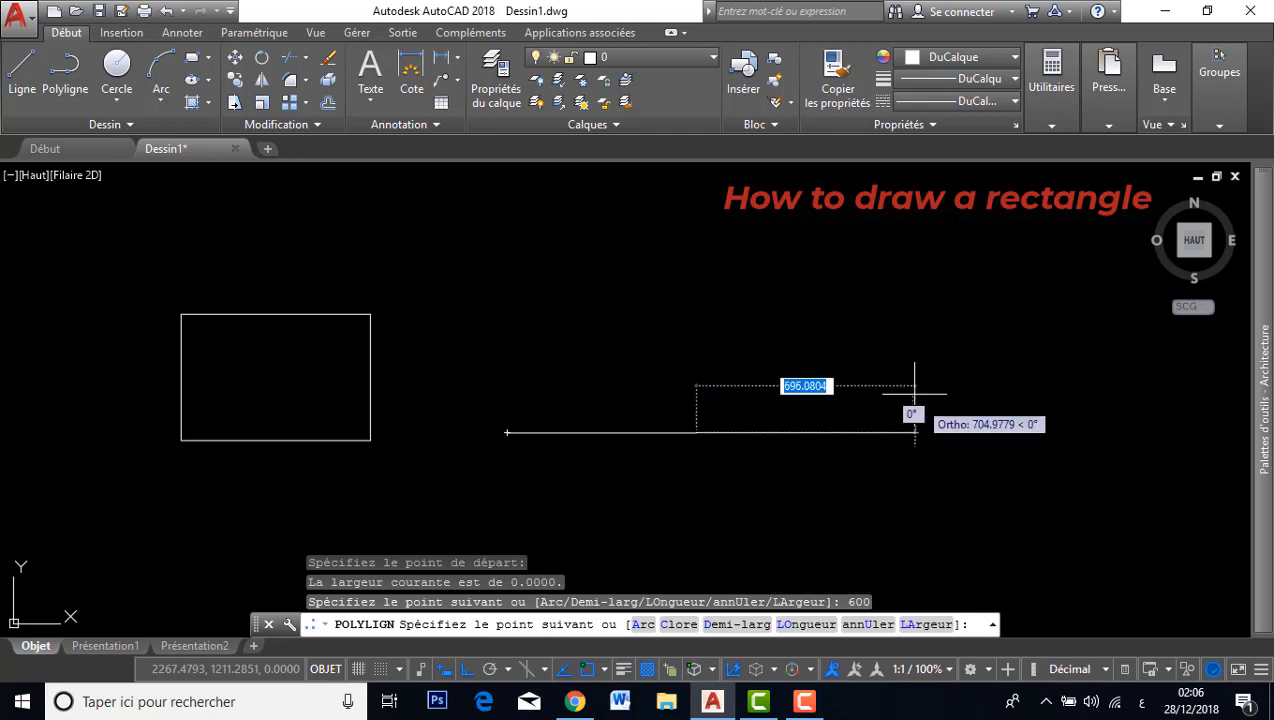
{"action": "type", "text": "400"}
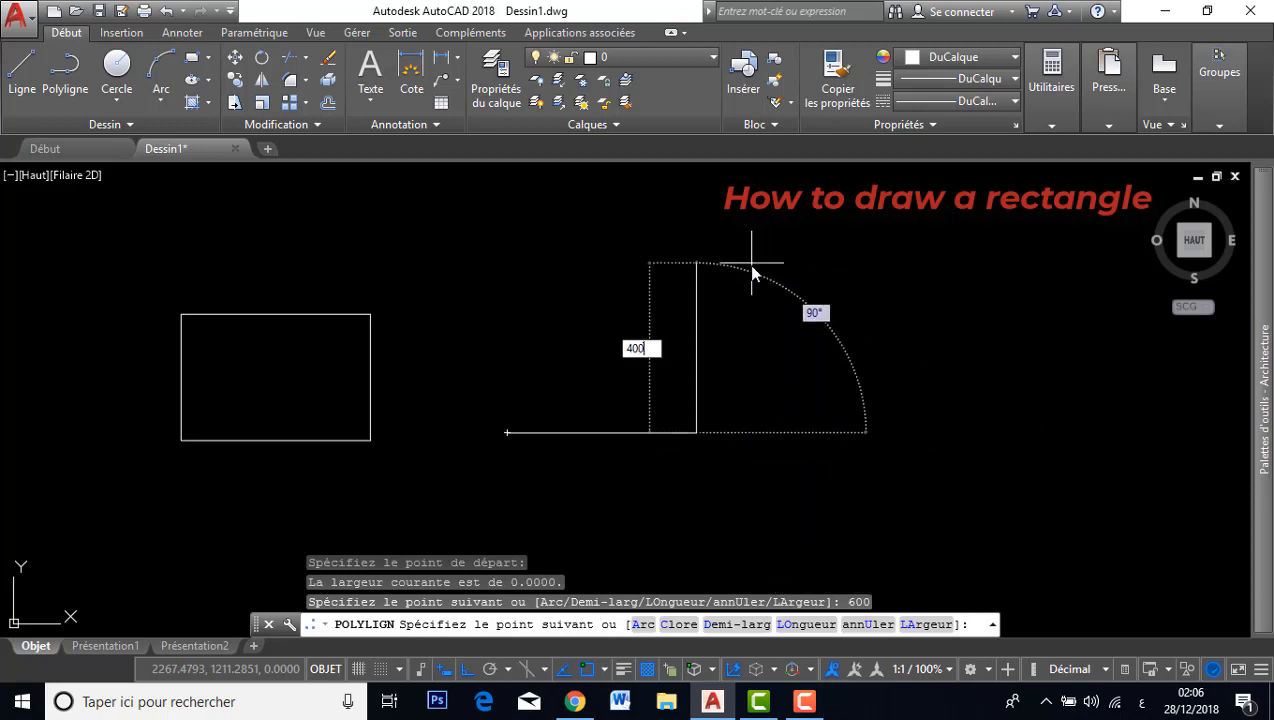
{"action": "key", "text": "Return"}
{"action": "type", "text": "60"}
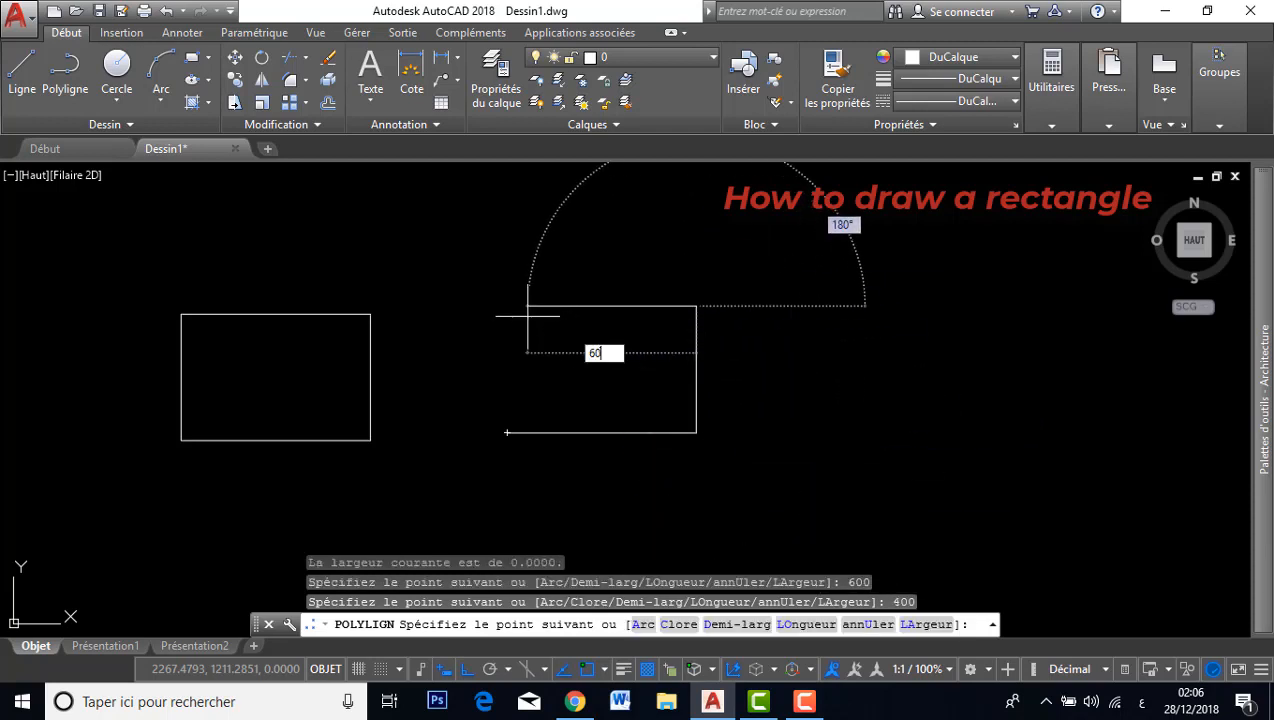
{"action": "type", "text": "0"}
{"action": "key", "text": "Return"}
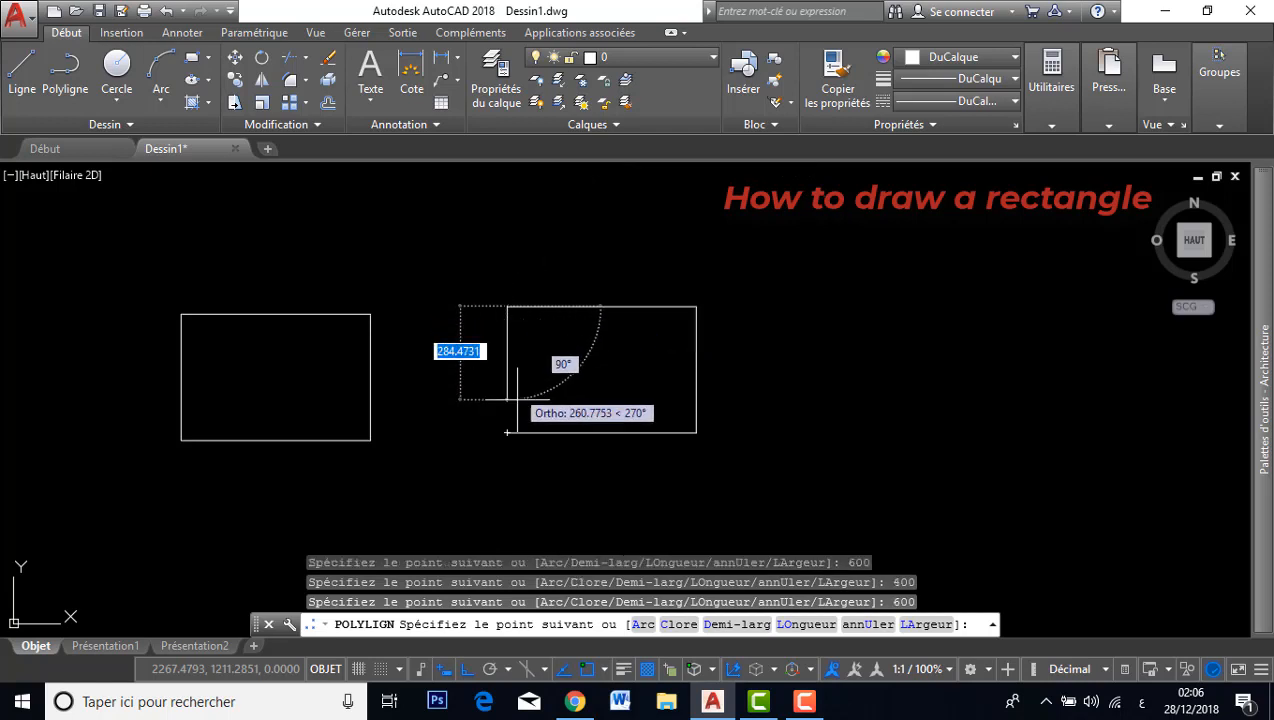
{"action": "left_click", "coordinate": [507, 432]}
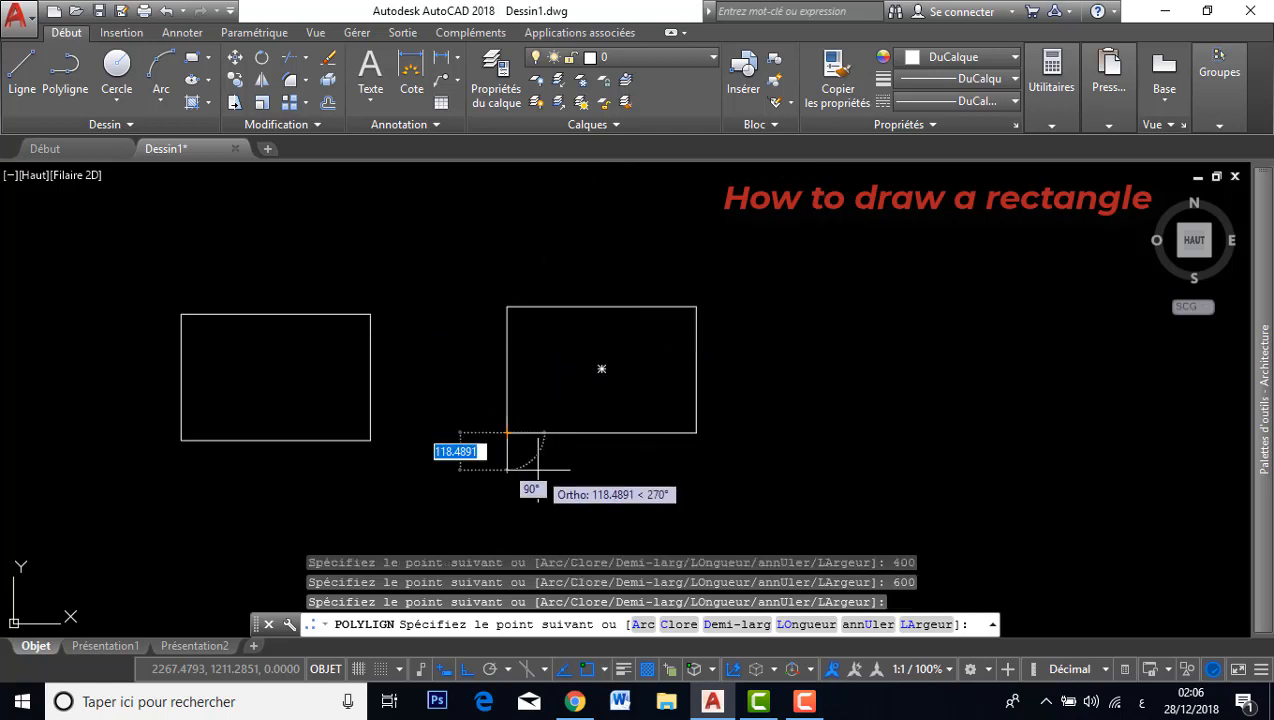
{"action": "key", "text": "Escape"}
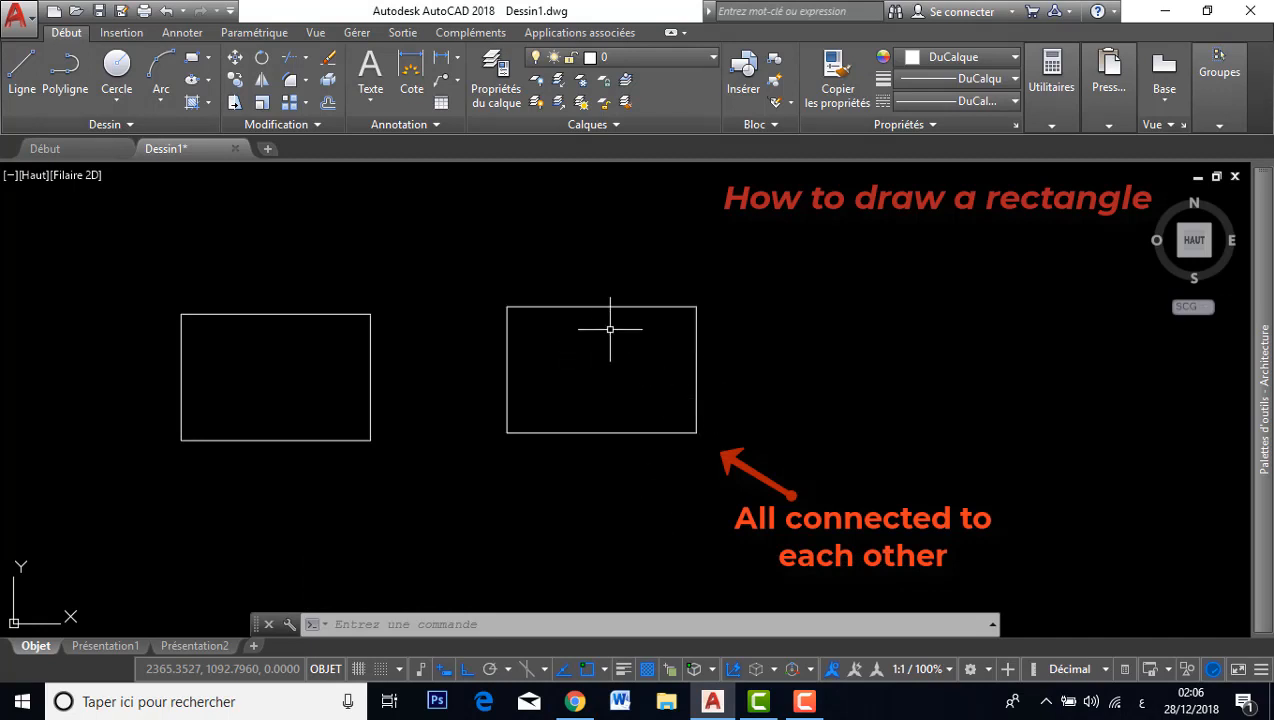
Select the polyline rectangle, then the separate edges of the line rectangle, to compare how each is built.
{"action": "left_click", "coordinate": [664, 306]}
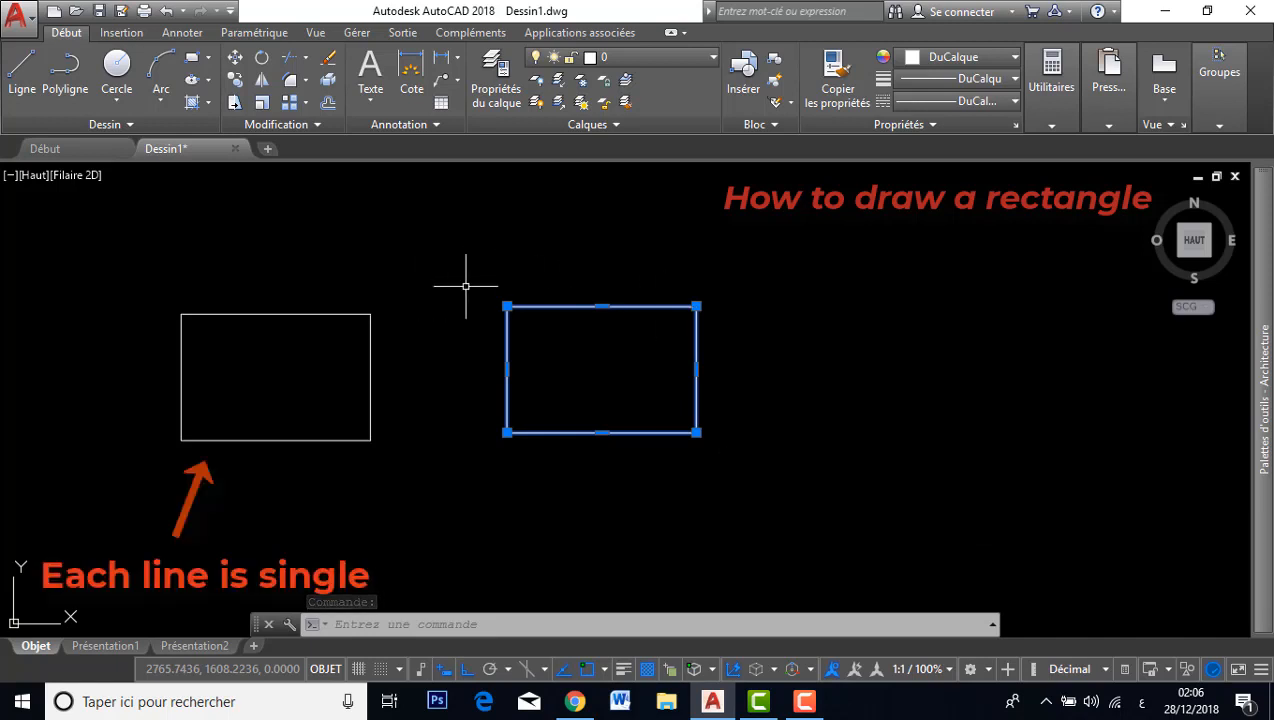
{"action": "key", "text": "Escape"}
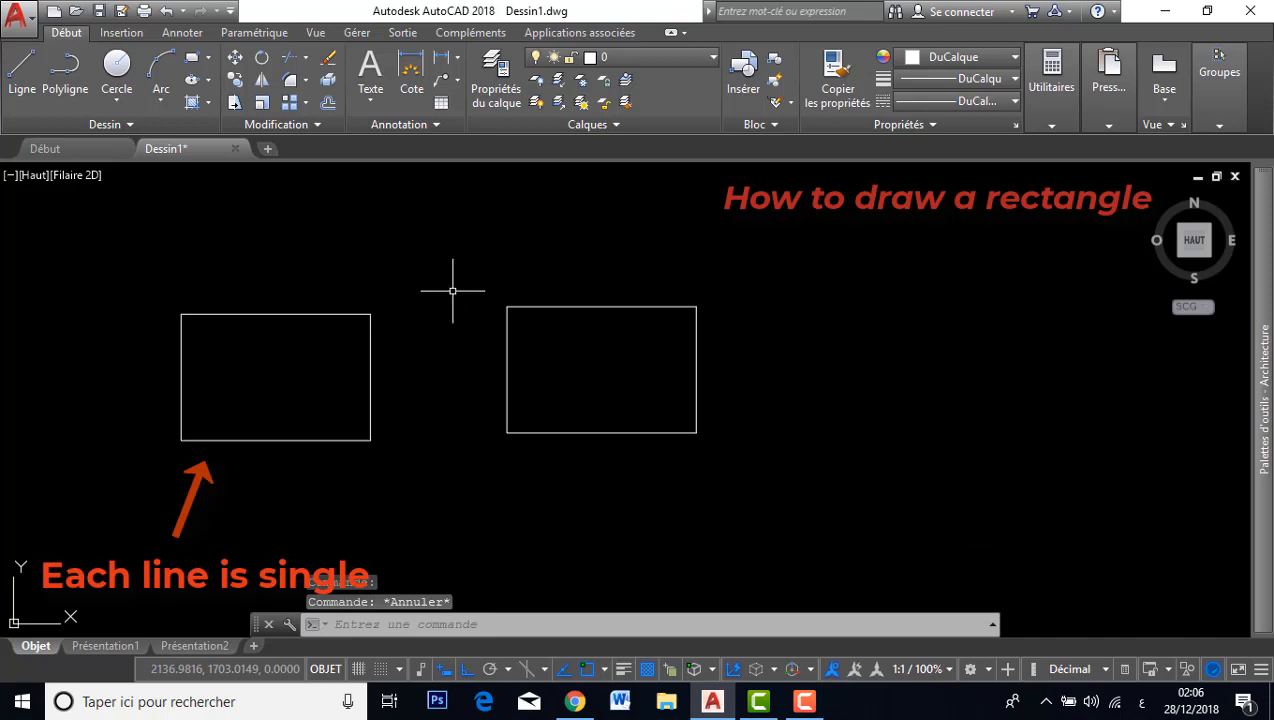
{"action": "left_click", "coordinate": [327, 313]}
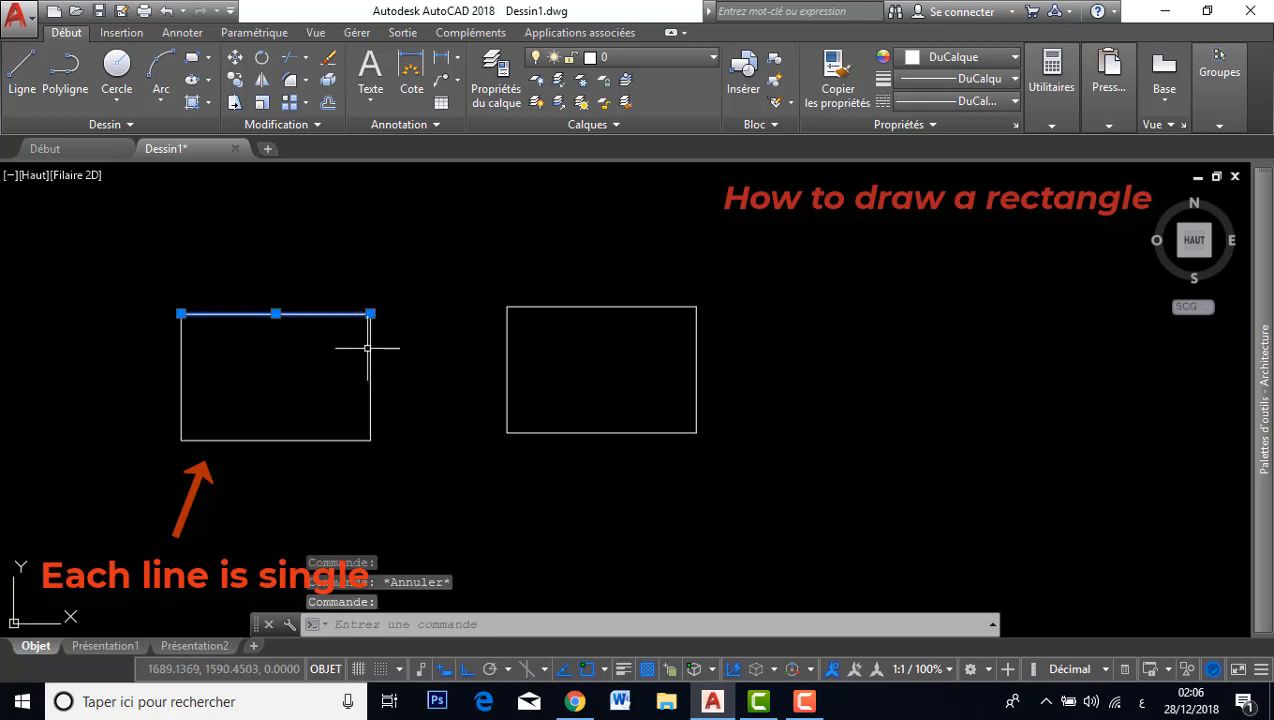
{"action": "left_click", "coordinate": [371, 378]}
{"action": "left_click", "coordinate": [322, 438]}
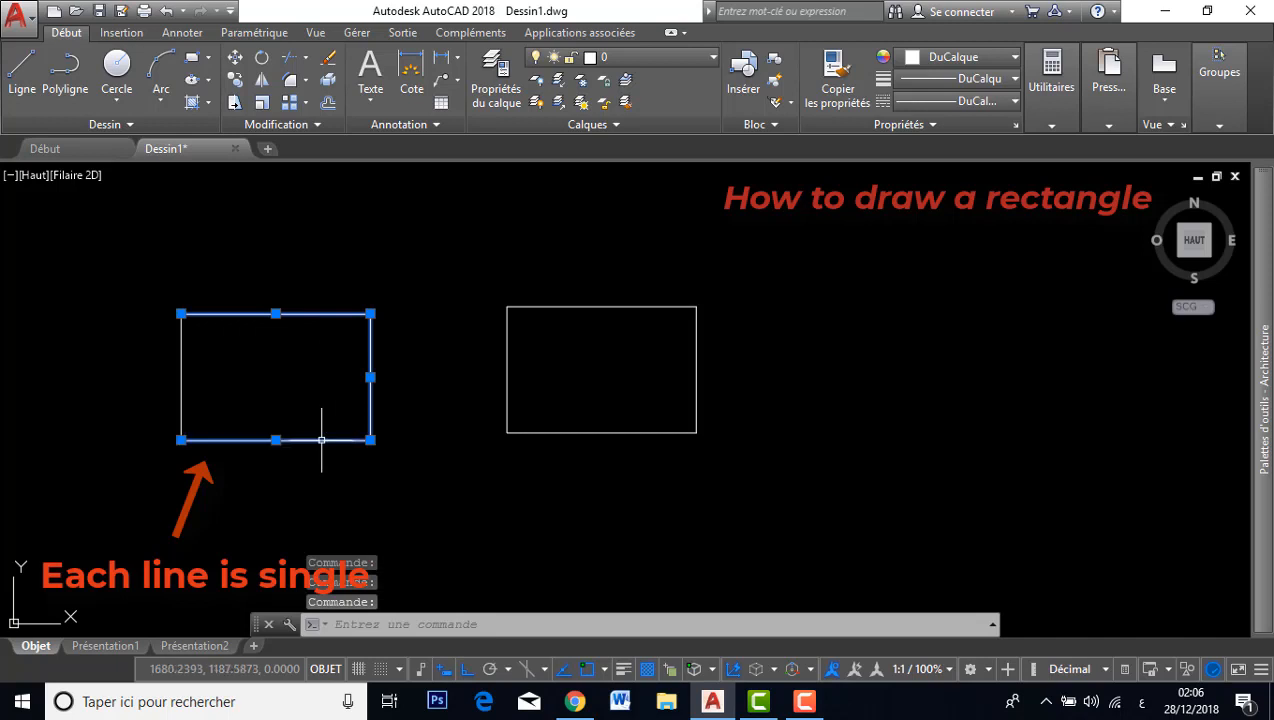
{"action": "left_click", "coordinate": [181, 397]}
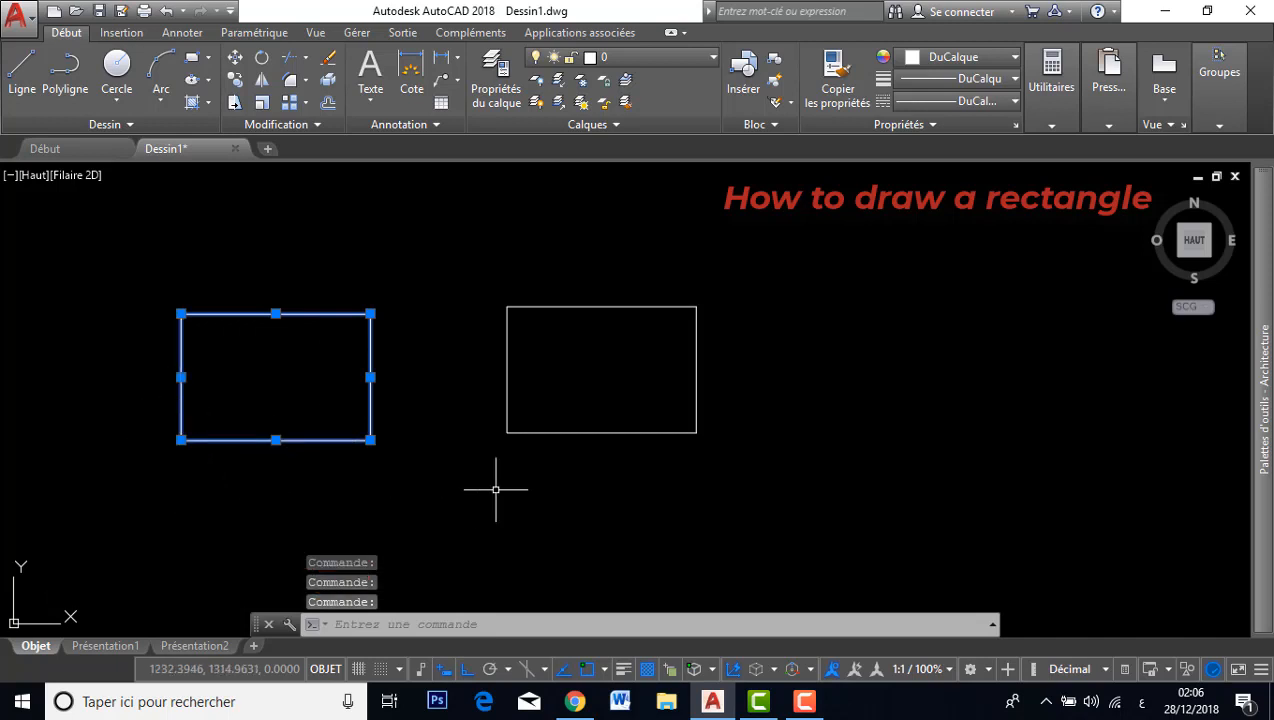
{"action": "key", "text": "Escape"}
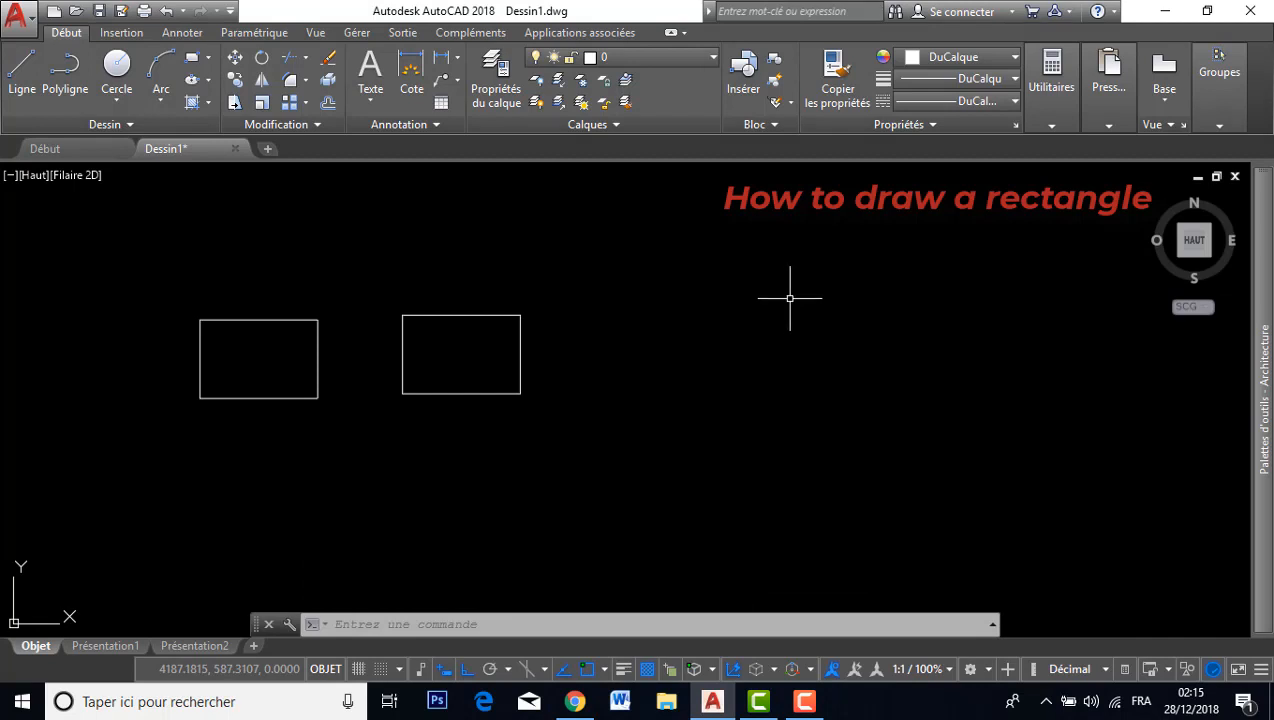
Draw a third rectangle with the Rectangle tool, picking a first corner and entering dimensions 600 by 400.
{"action": "left_click", "coordinate": [195, 62]}
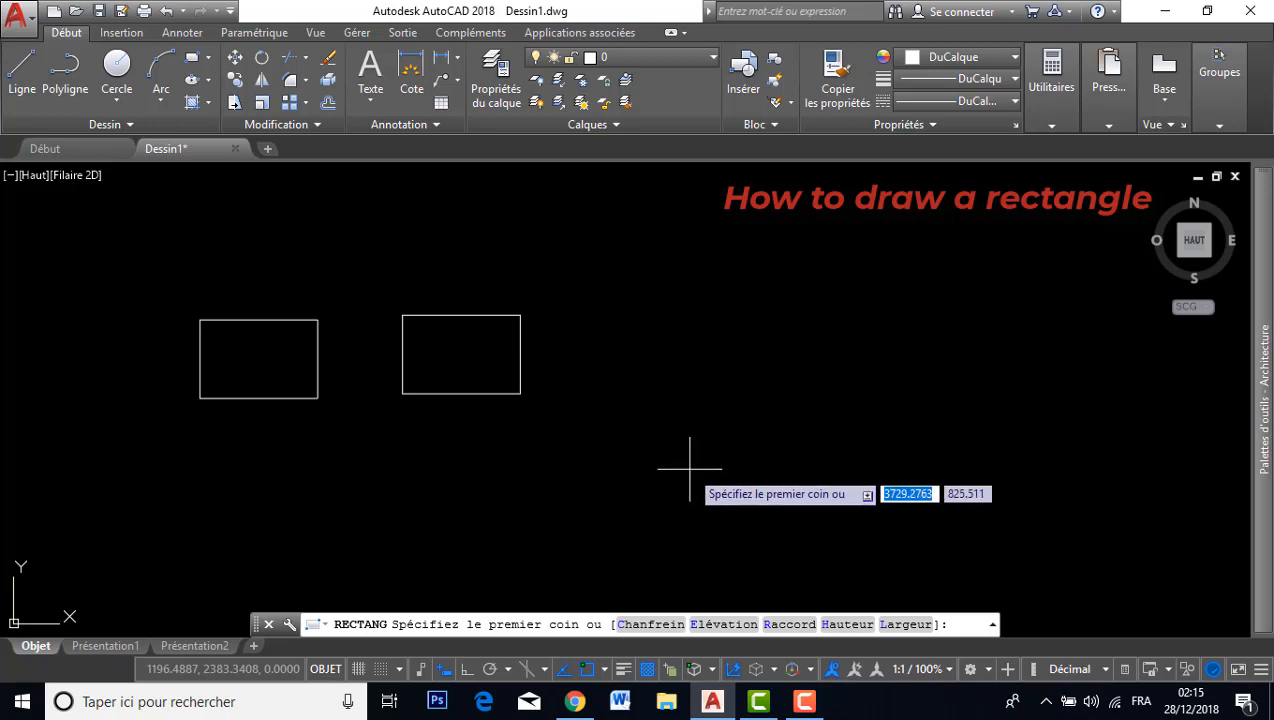
{"action": "left_click", "coordinate": [638, 419]}
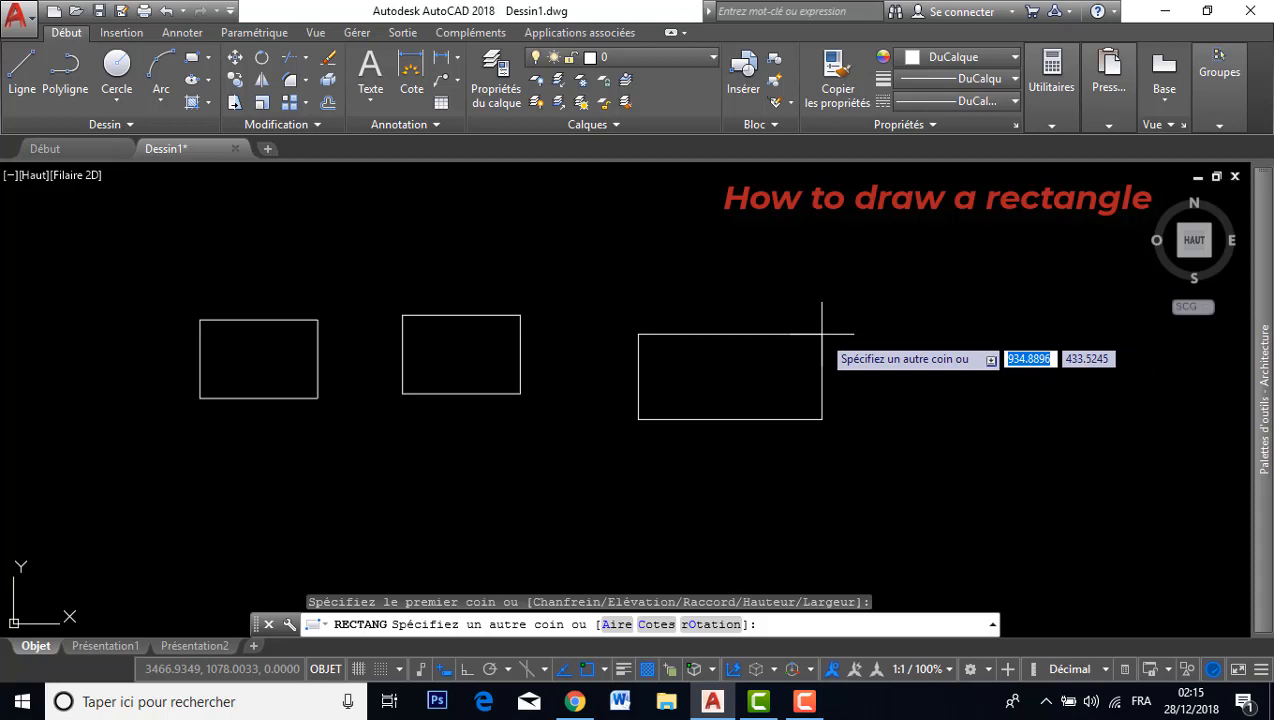
{"action": "type", "text": "600"}
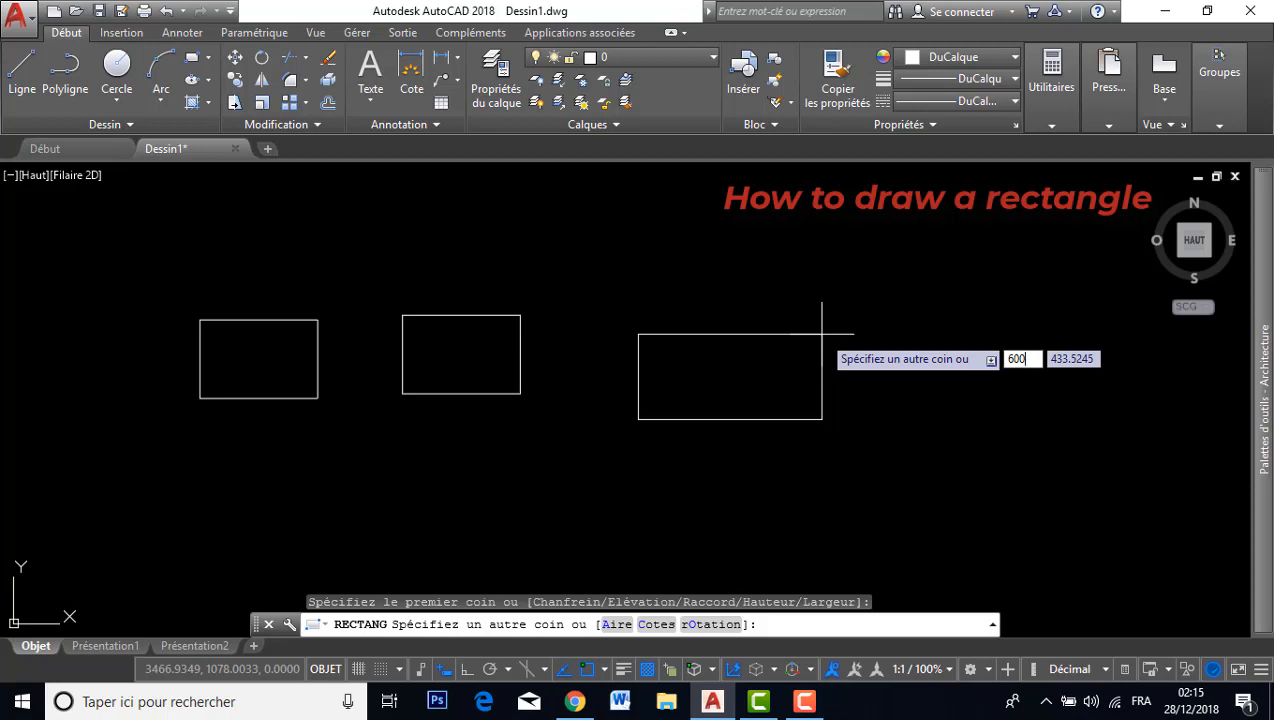
{"action": "key", "text": "Tab"}
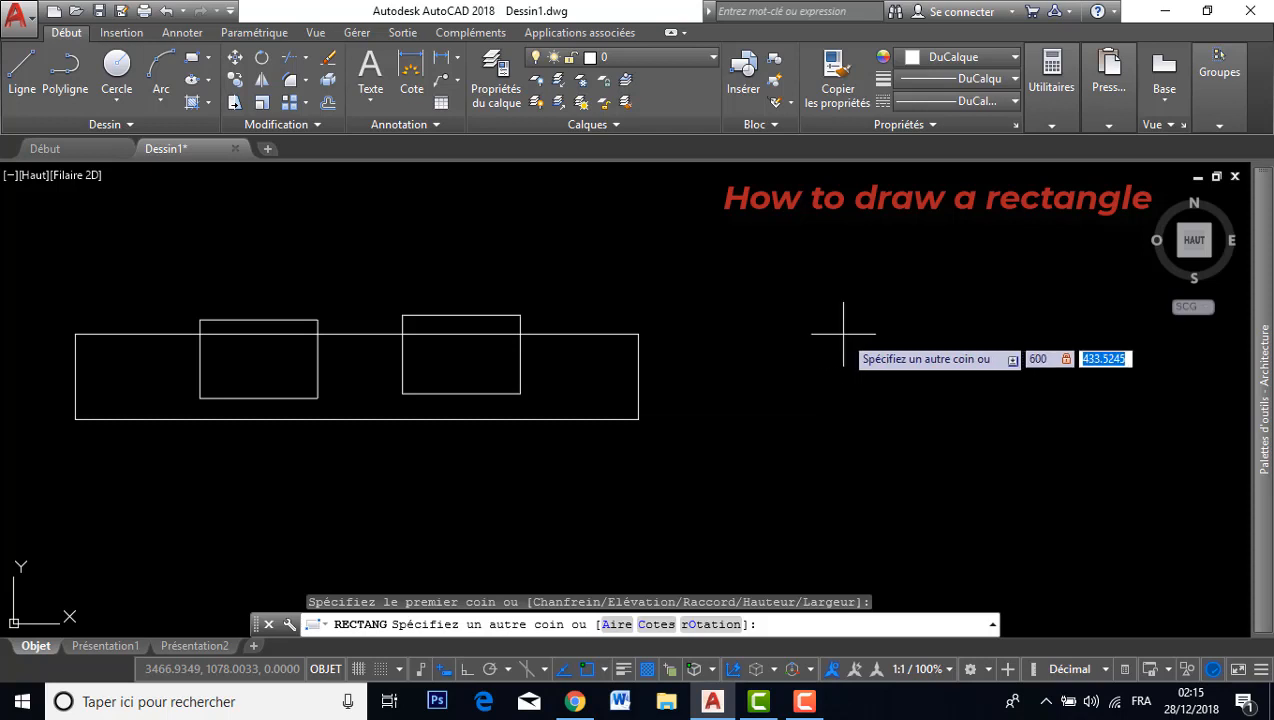
{"action": "type", "text": "400"}
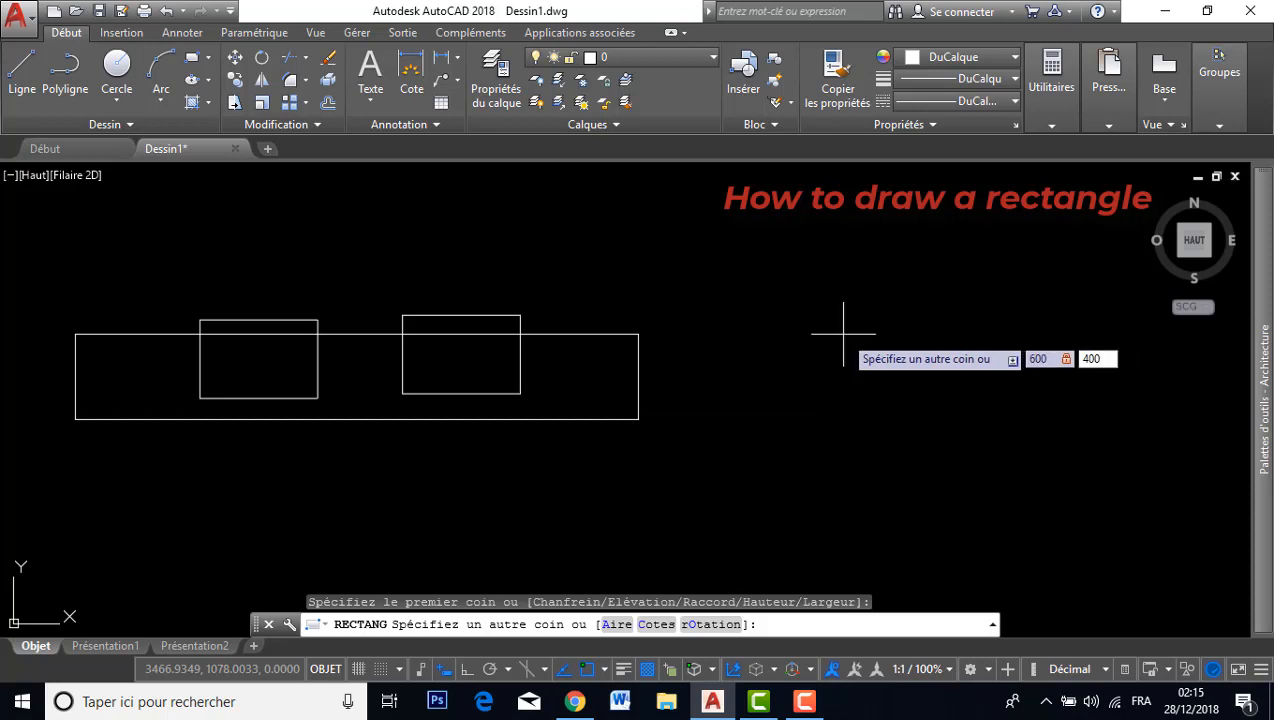
{"action": "key", "text": "Return"}
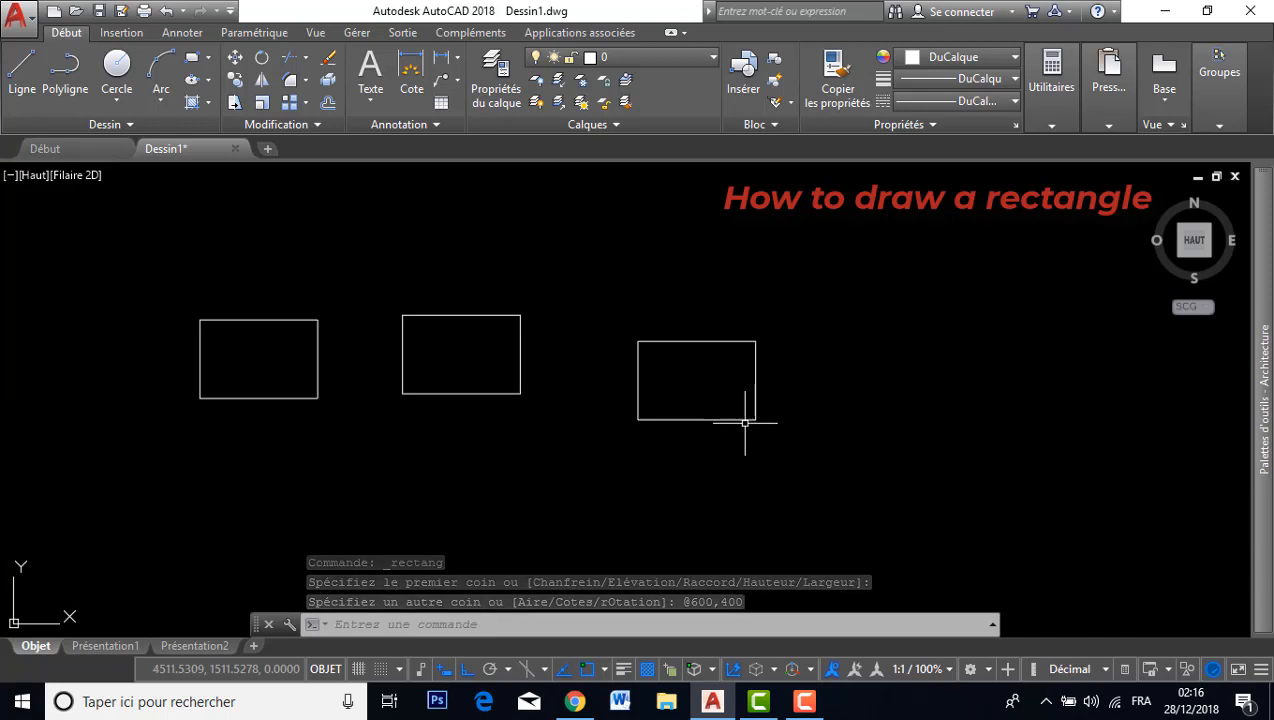
{"action": "left_click", "coordinate": [725, 339]}
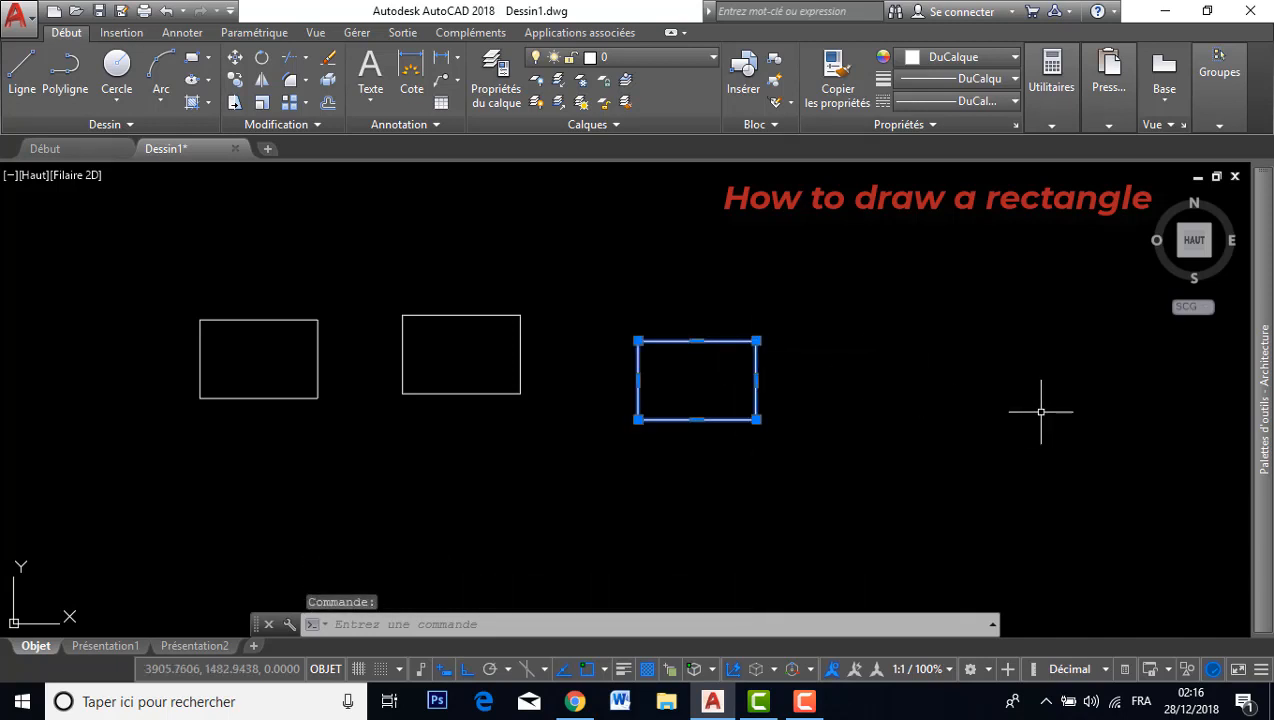
{"action": "key", "text": "Escape"}
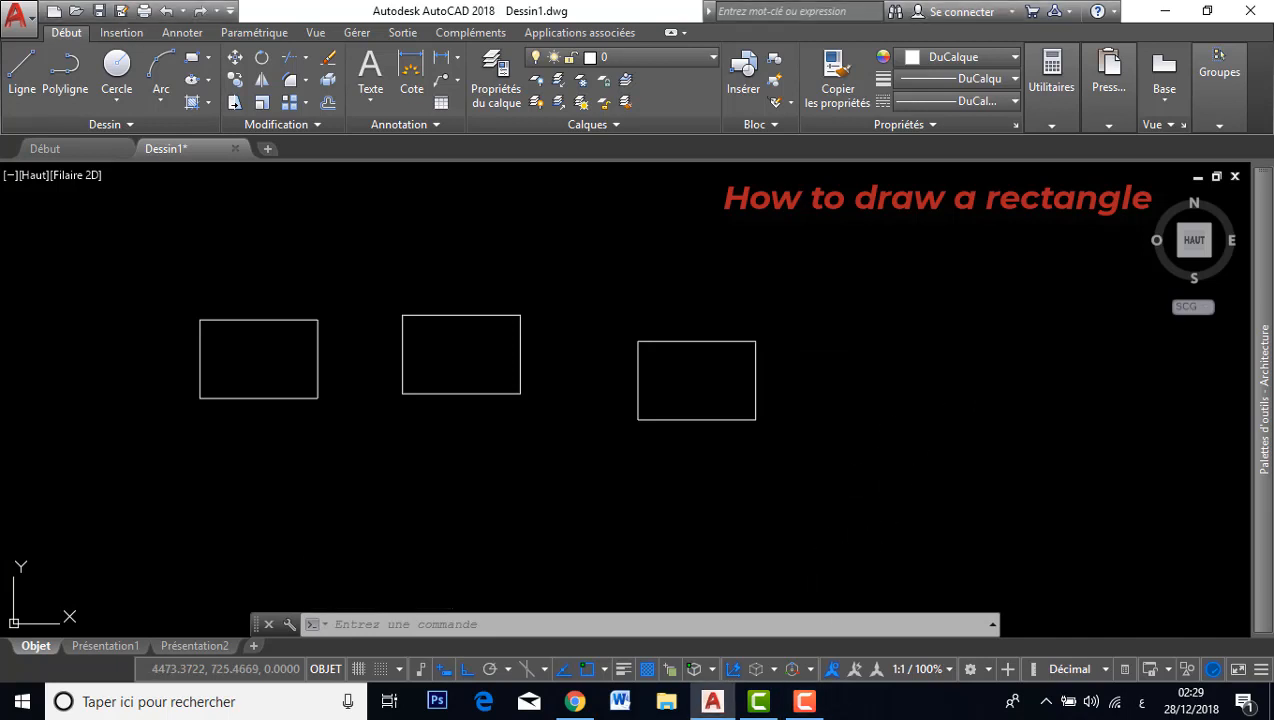